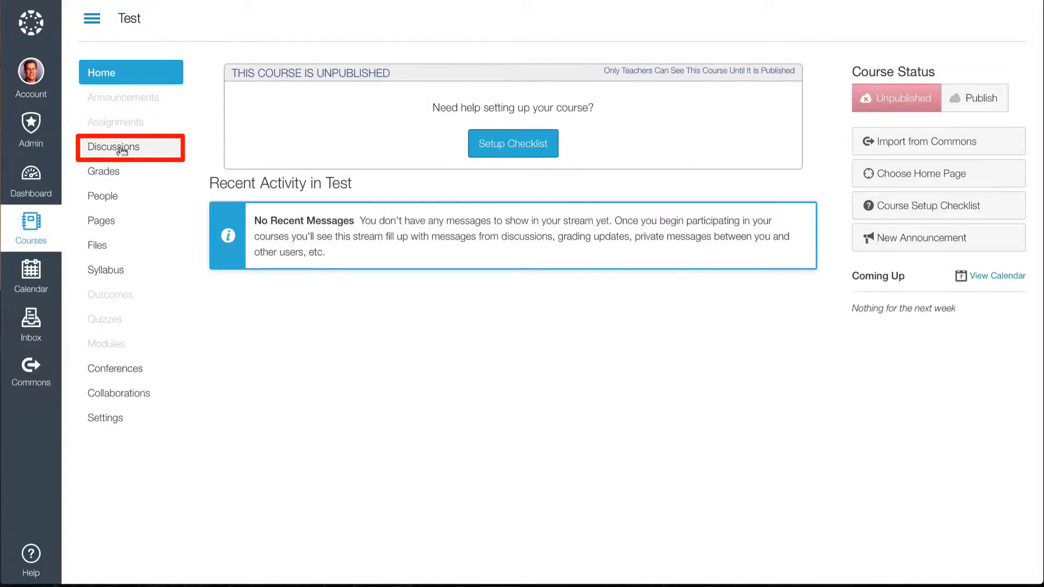
- Start a new discussion in the Test course and title it "New Discussion"
click(120, 148)
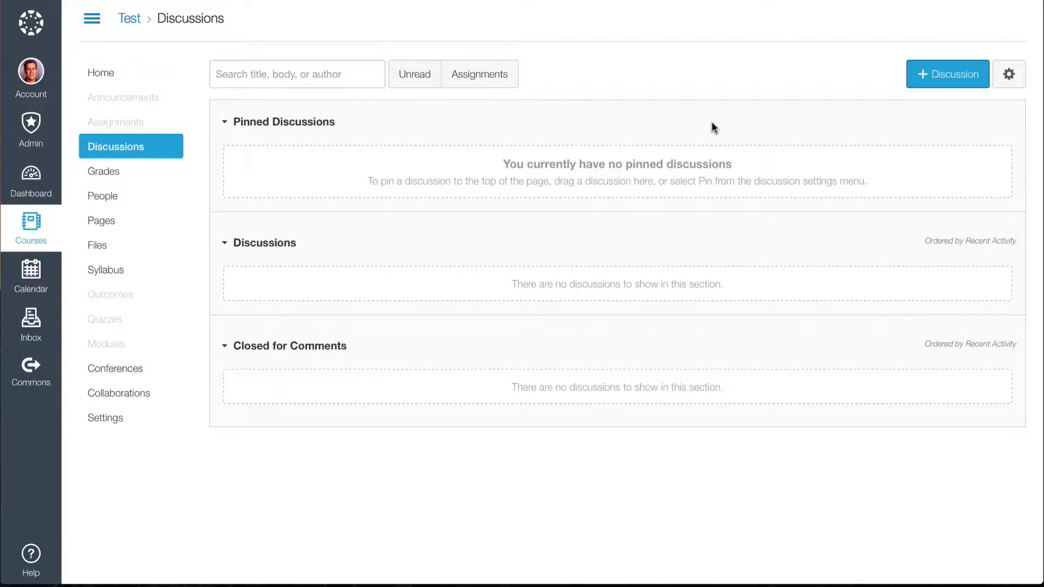
click(950, 79)
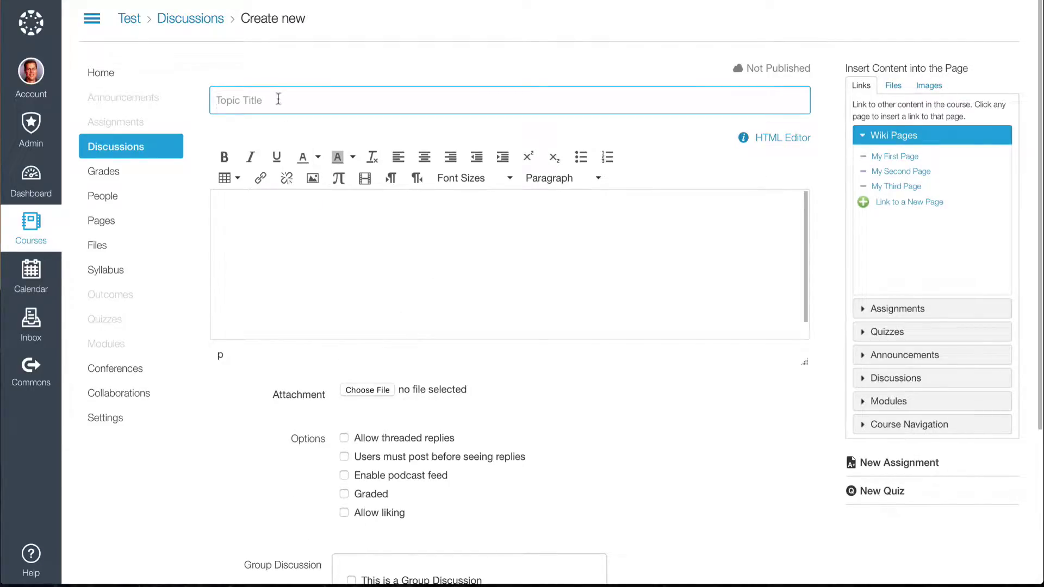
text(New Discussion)
- Write the discussion body: "Briefly describe how your Canvas learning is going. Then respond to at least one other person's post with a meaningful comment."
click(299, 200)
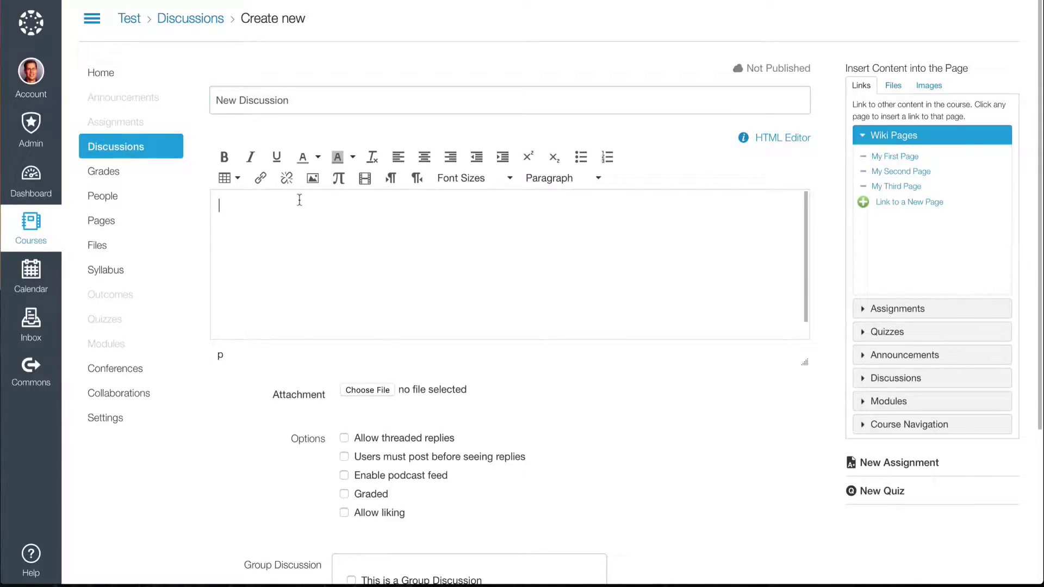
text(Briefly describe how your Canvas learning is going. Then respond to at least one other person's post with a meaningful comment.)
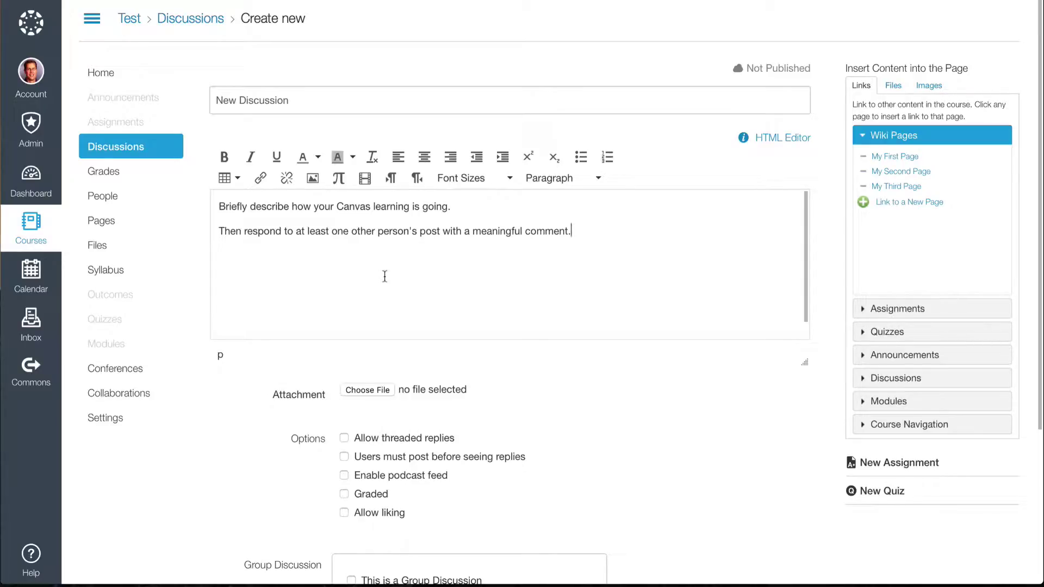
scroll(517, 296, down, 2)
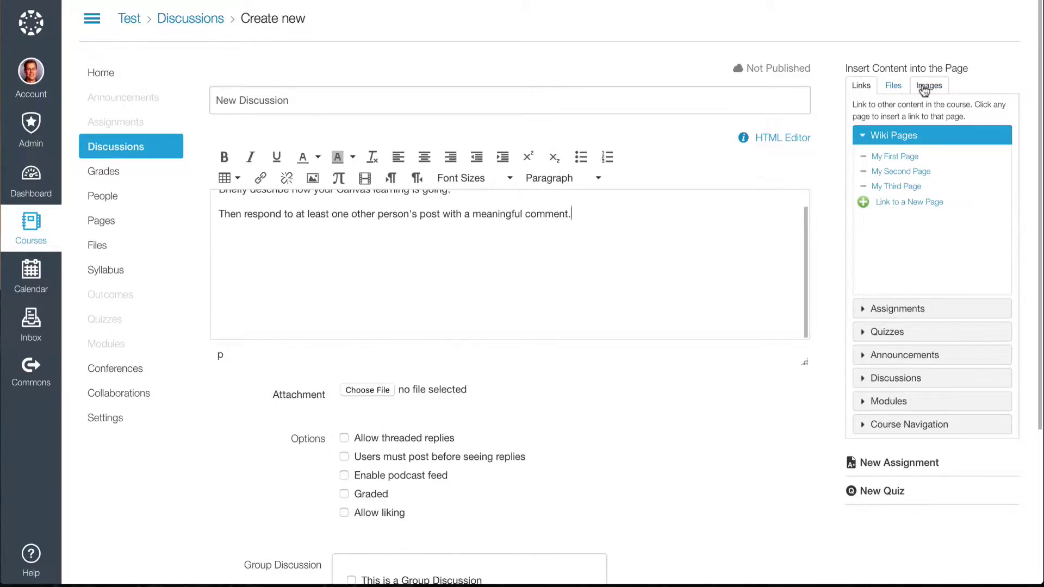
- Allow threaded replies and require users to post before seeing replies, leaving the podcast feed disabled
scroll(588, 408, down, 3)
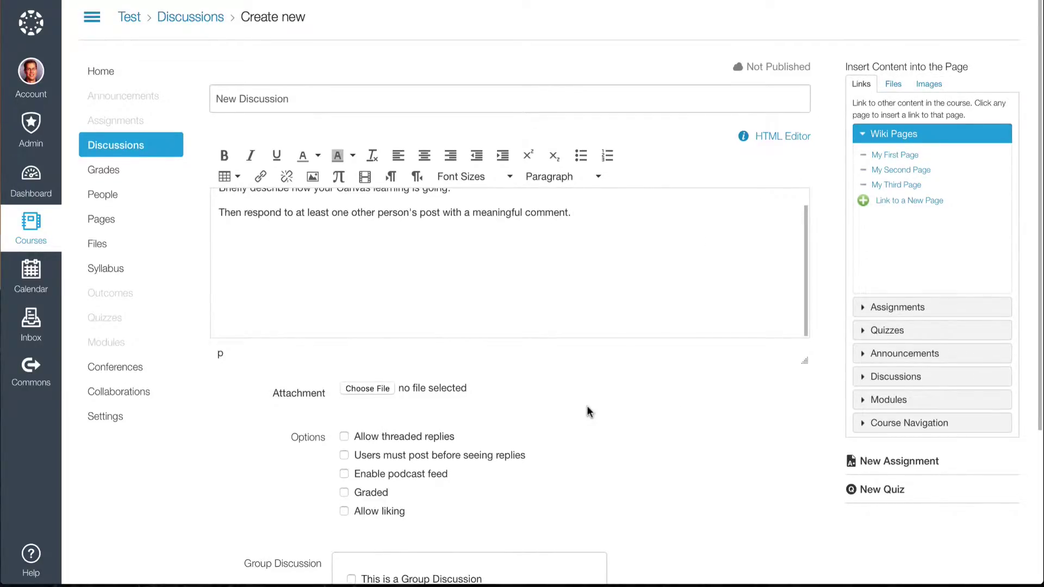
scroll(587, 412, down, 2)
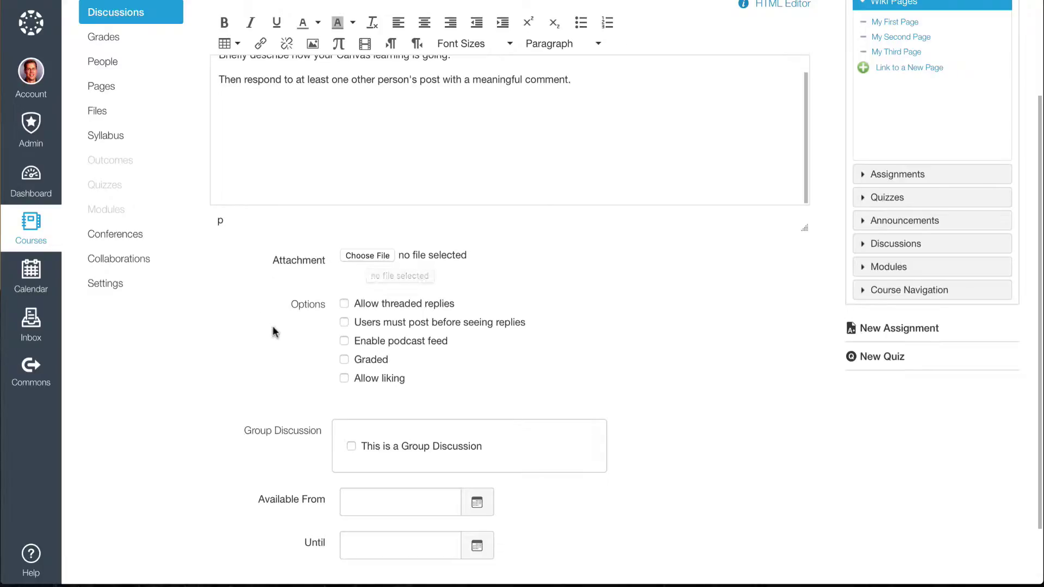
click(345, 305)
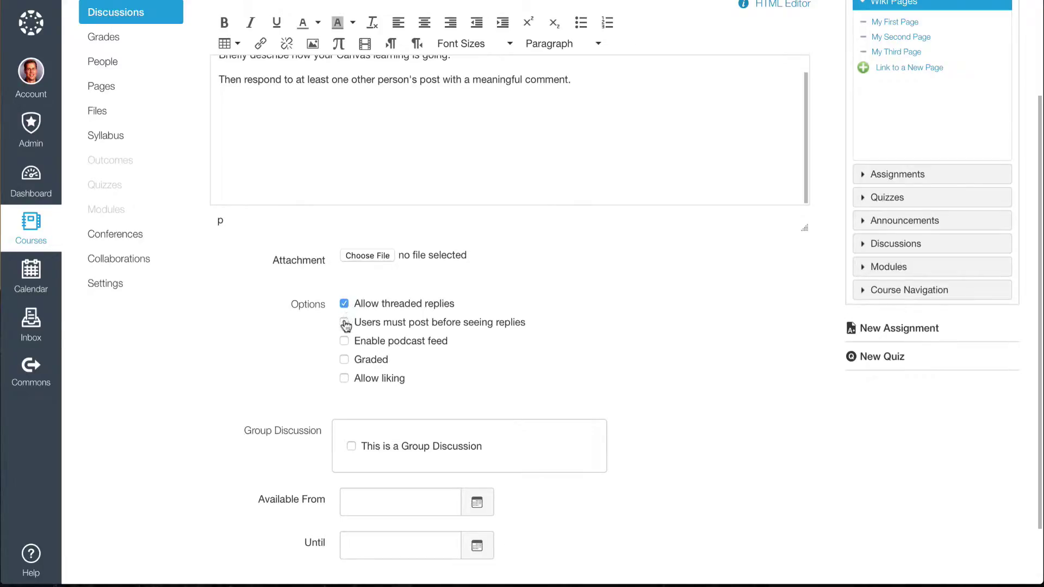
click(344, 322)
click(344, 341)
click(345, 341)
click(345, 322)
click(345, 304)
click(345, 305)
click(345, 323)
- Try out the Graded and Allow liking options for the discussion, turning each one off again
click(344, 361)
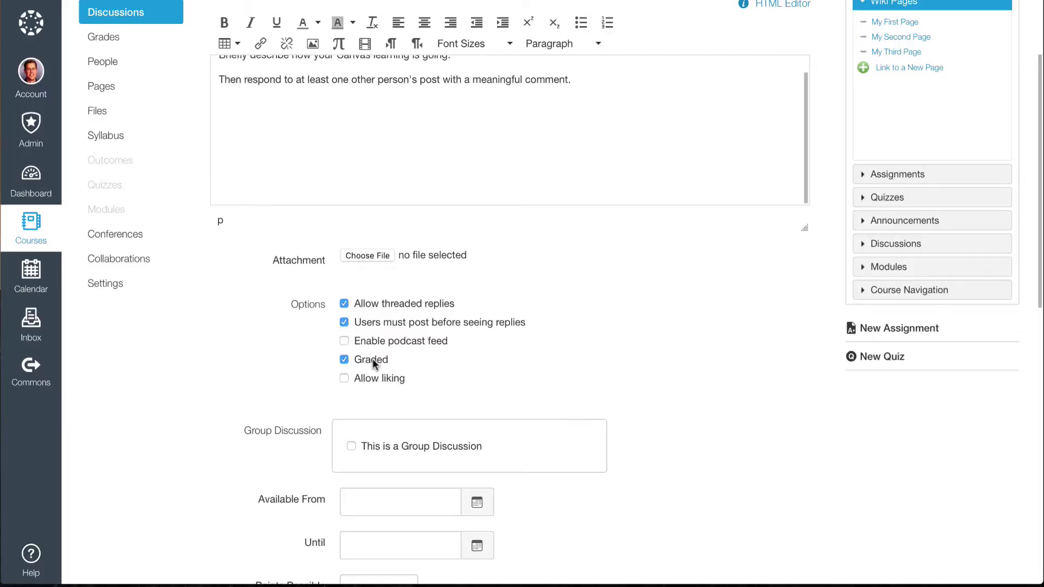
click(344, 359)
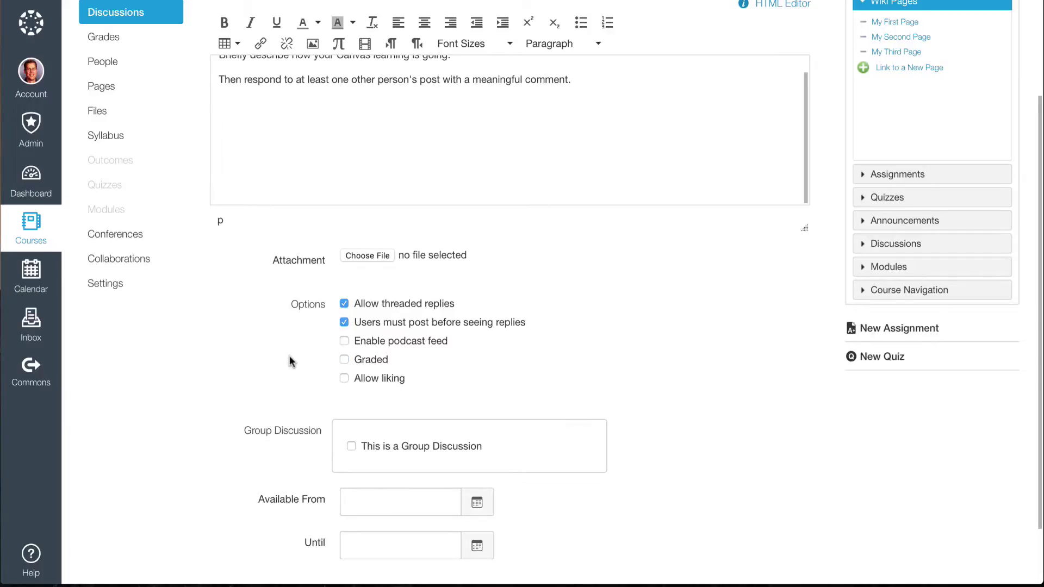
click(345, 380)
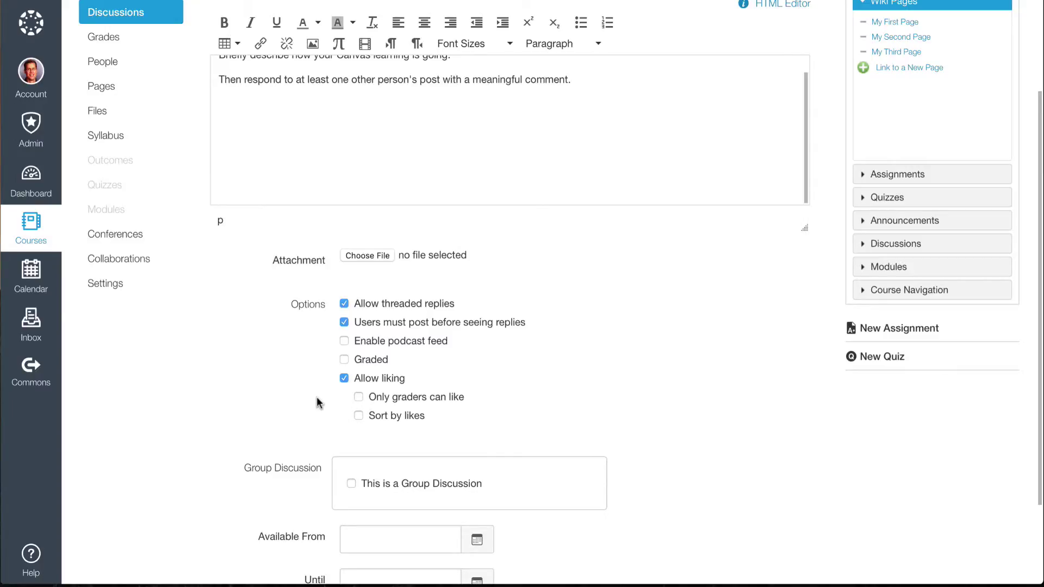
click(344, 379)
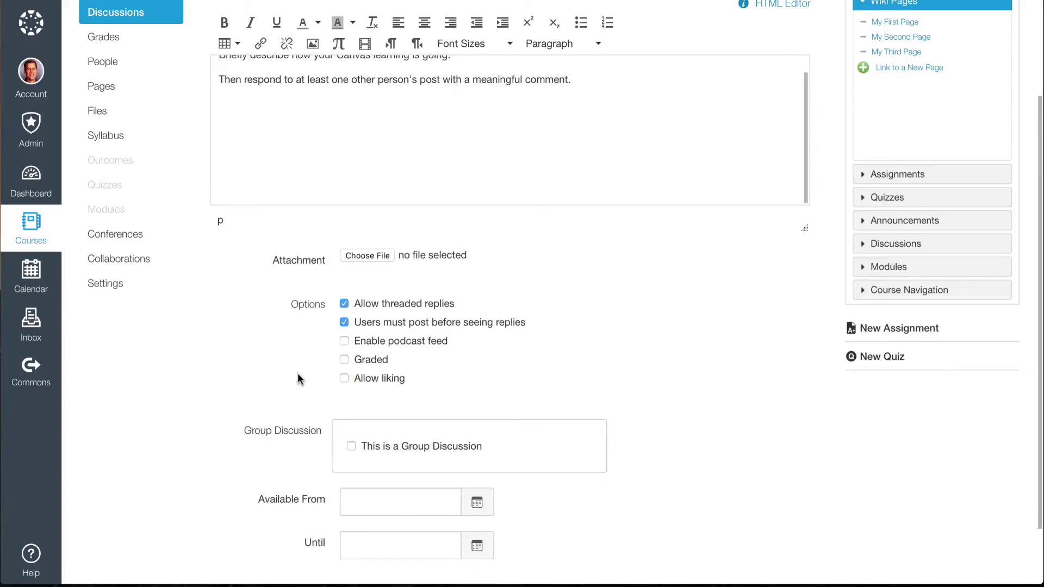
- Try making this a group discussion, dismiss the new group set form, and turn the group option off again
scroll(283, 374, down, 3)
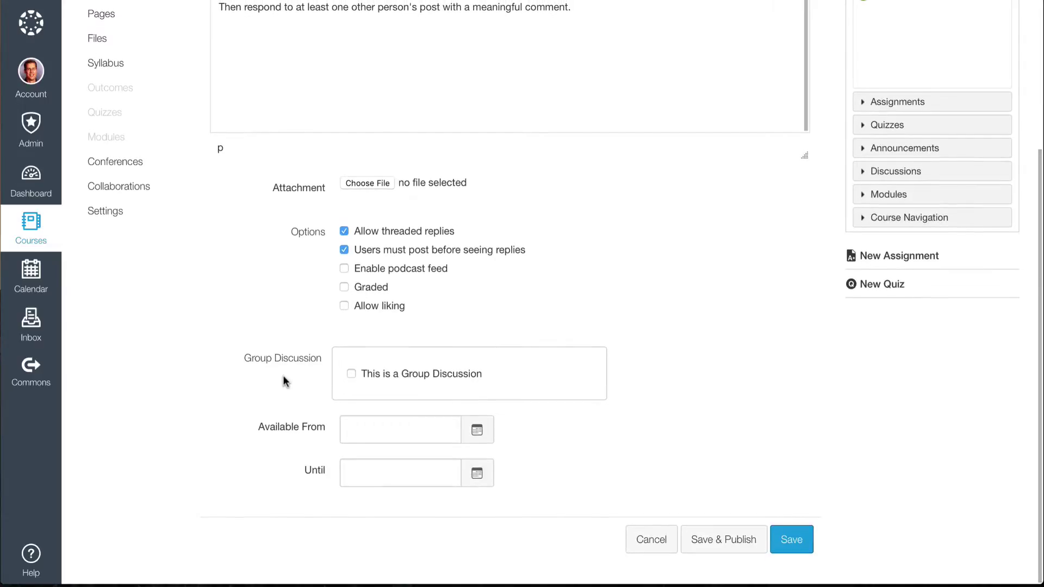
click(352, 375)
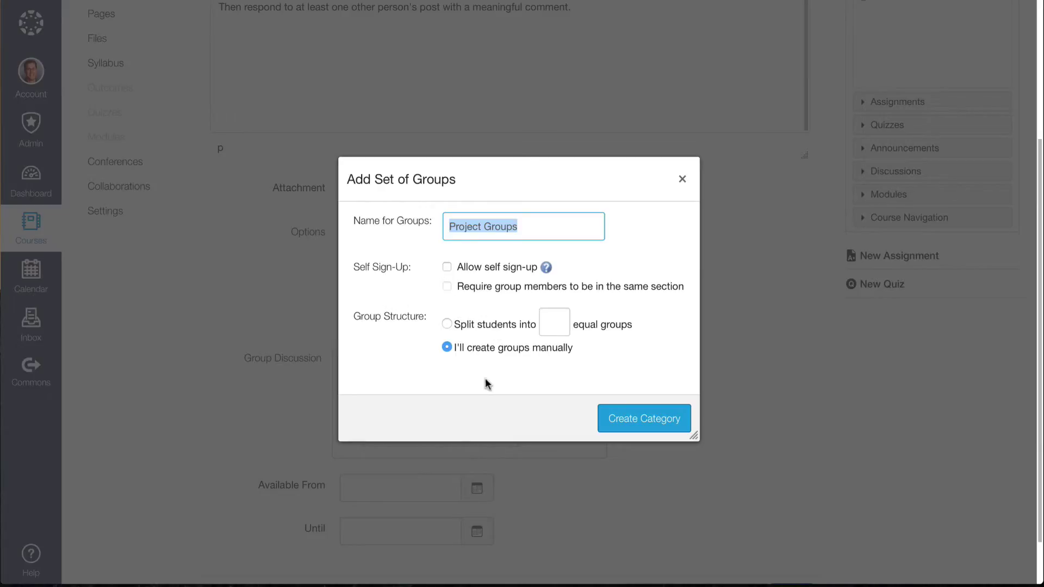
click(685, 182)
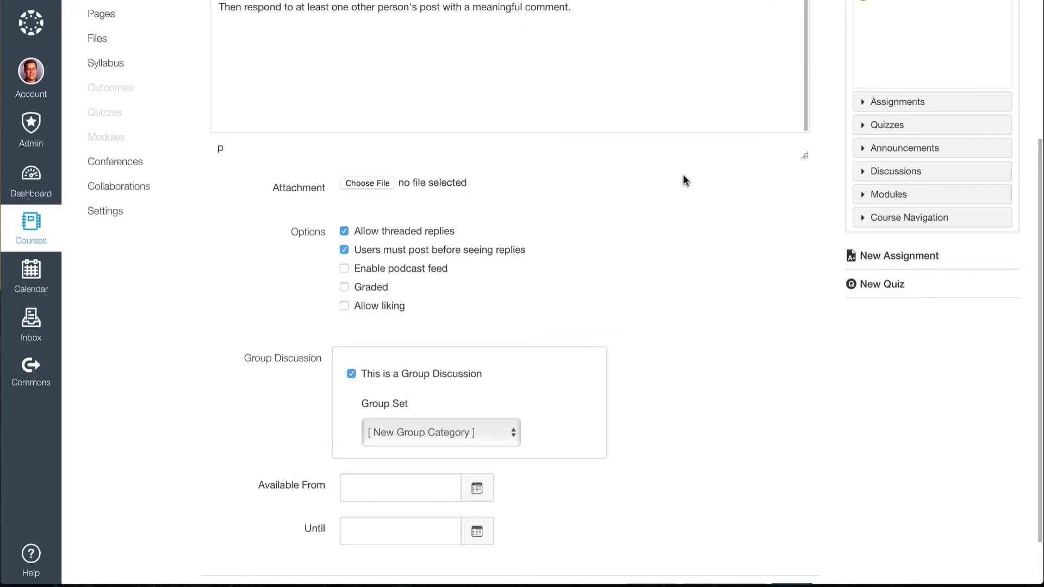
click(350, 375)
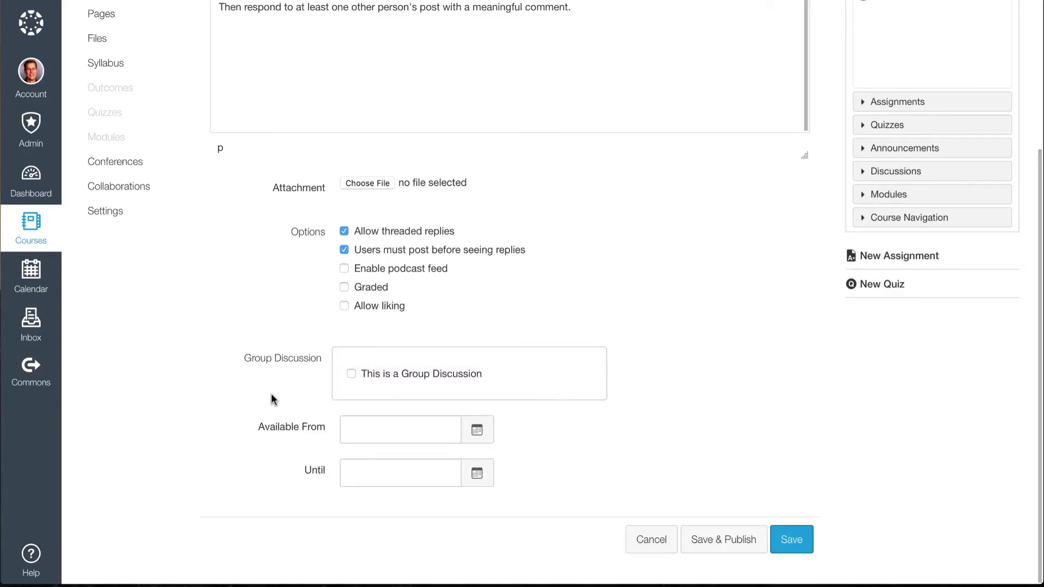
- Check the Available From calendar without choosing a date, and save the discussion without publishing it
click(477, 431)
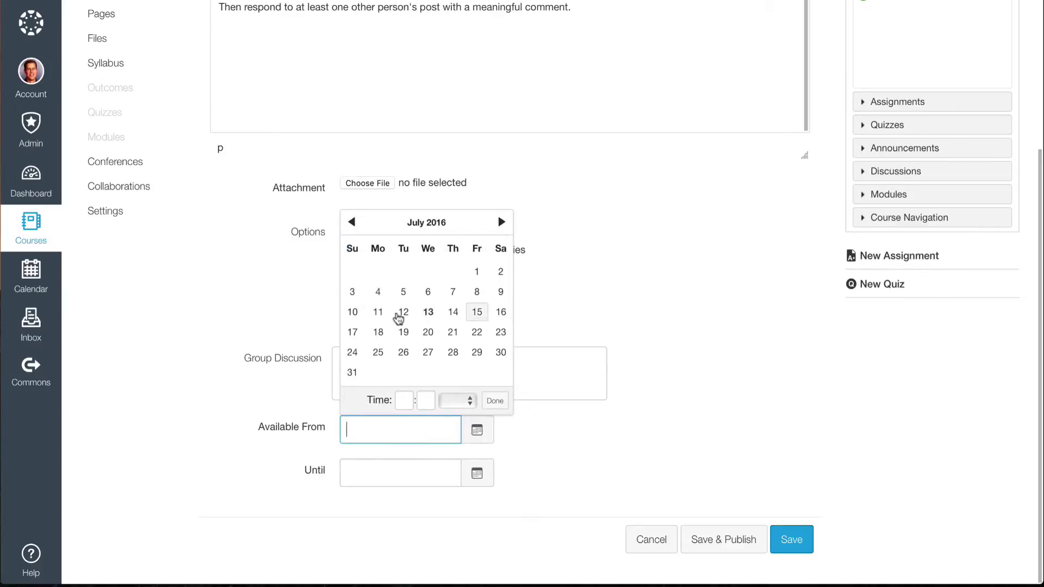
click(271, 328)
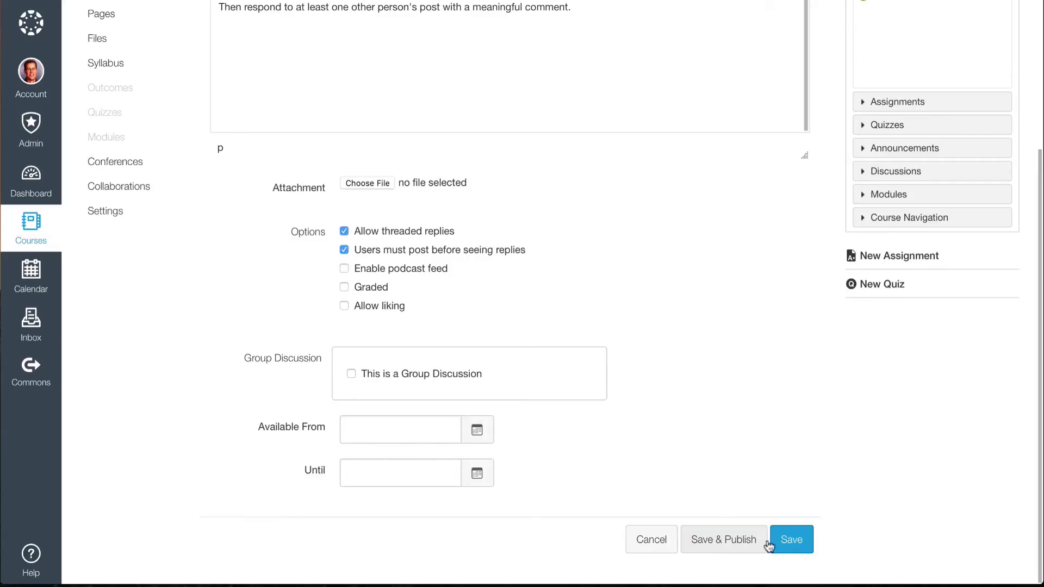
click(795, 540)
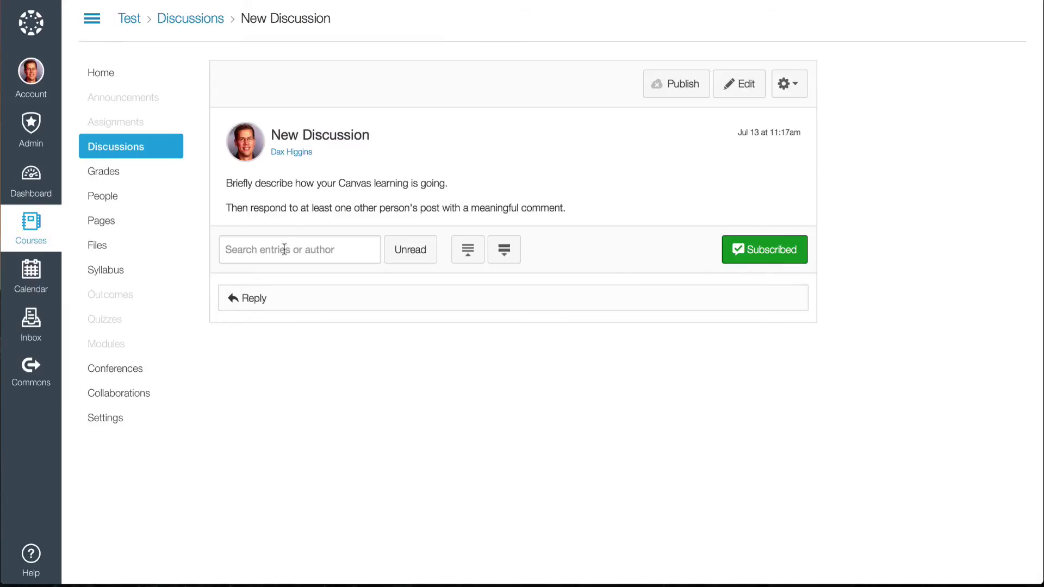
- Open a reply to the saved discussion and cancel it, and publish and unpublish the discussion
click(289, 298)
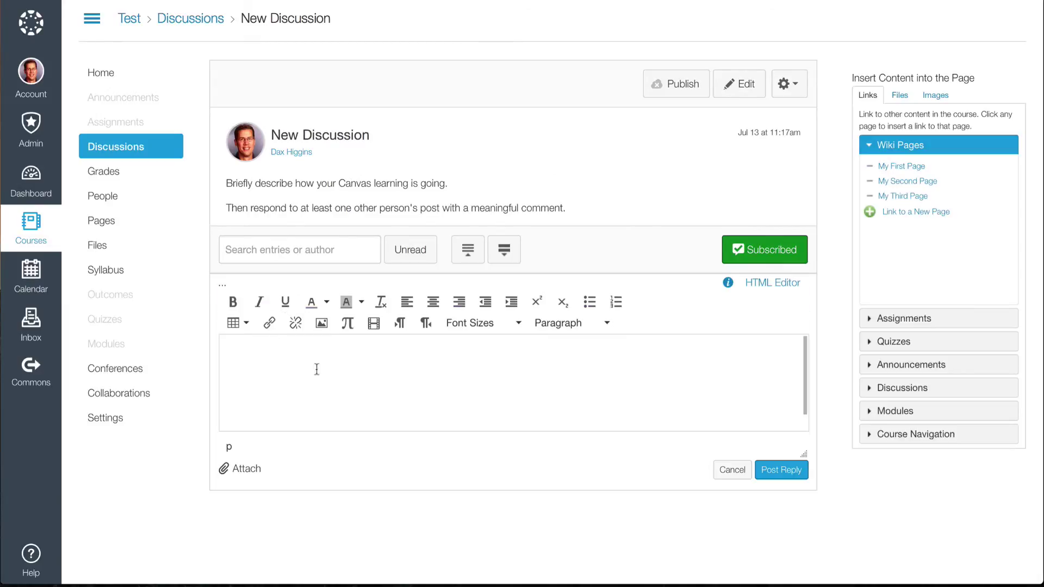
click(731, 469)
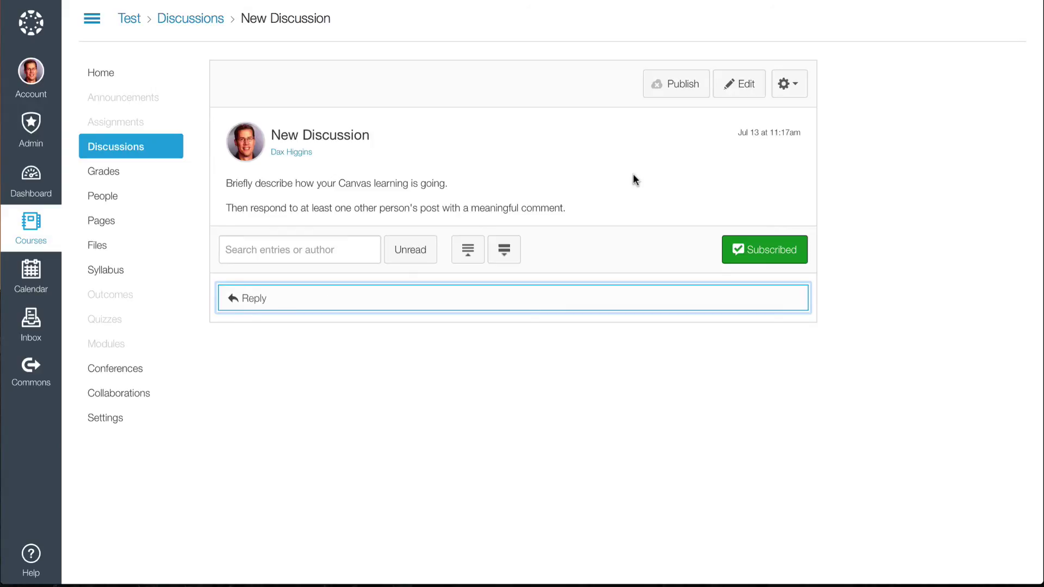
click(677, 88)
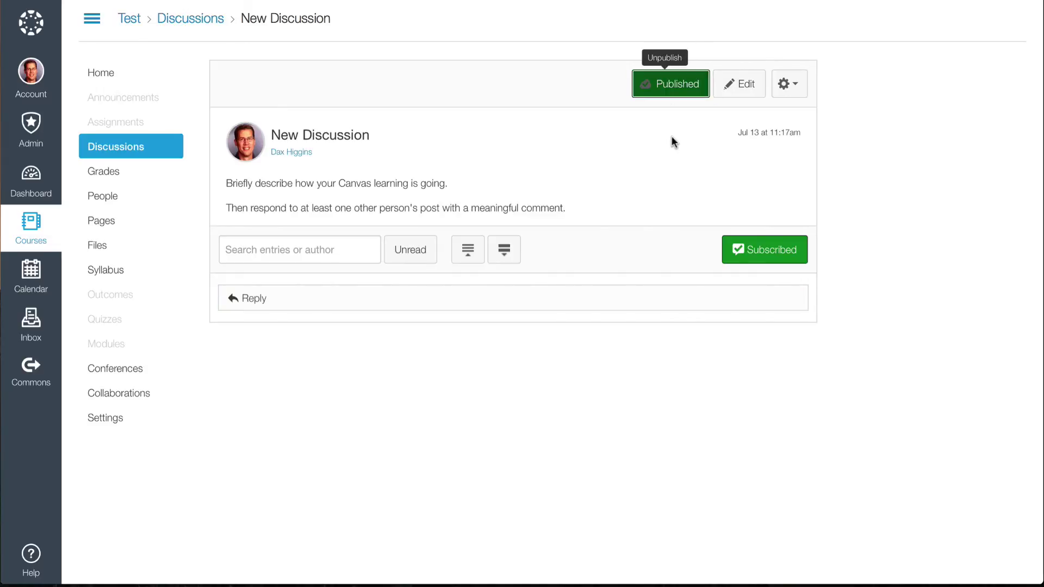
click(673, 91)
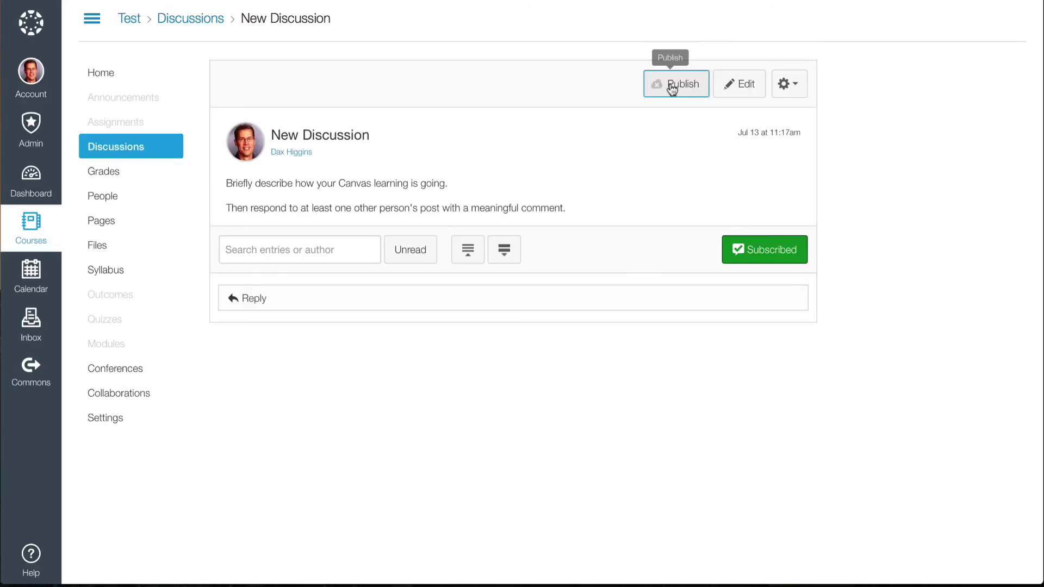